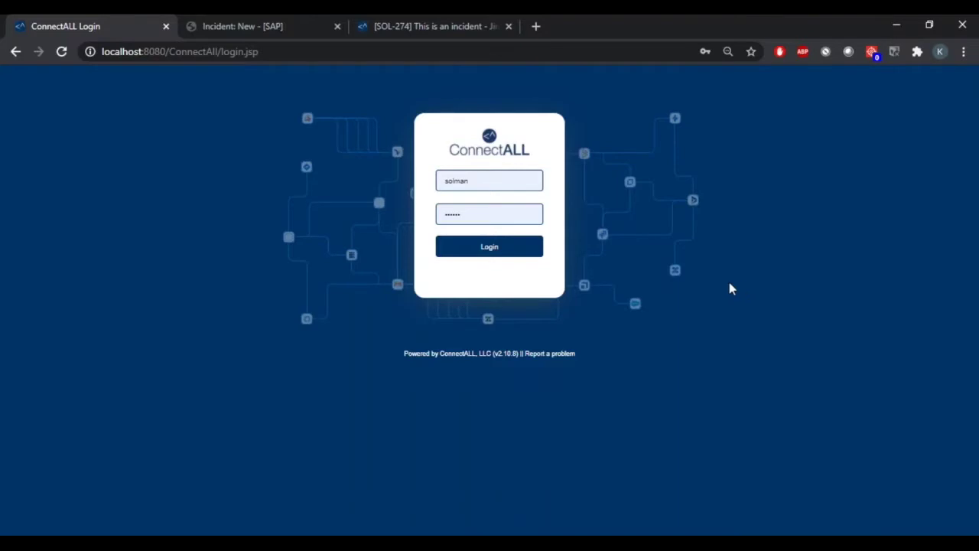
- Sign in to ConnectALL and go to the Integrations page
left_click(489, 246)
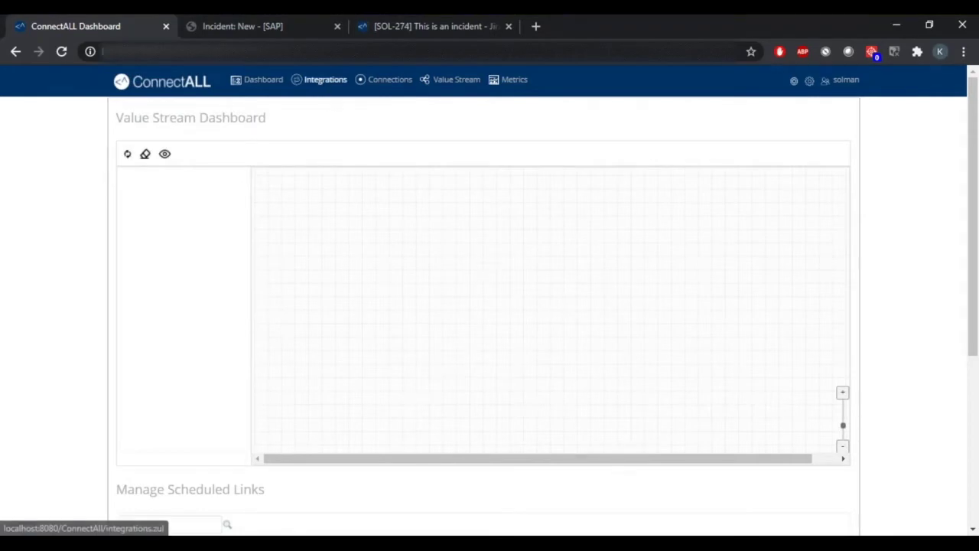
left_click(326, 80)
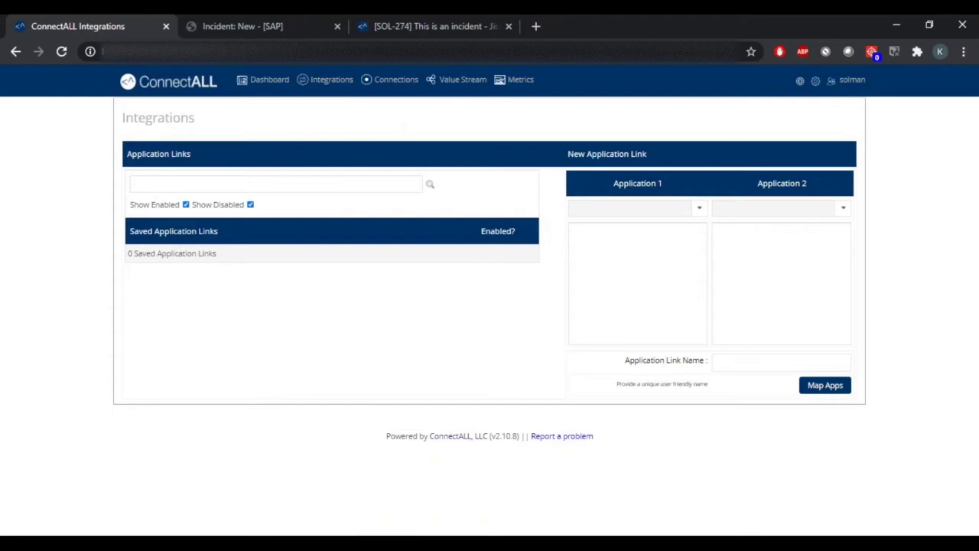
- Choose sapsolman as the first application of the new link
left_click(699, 208)
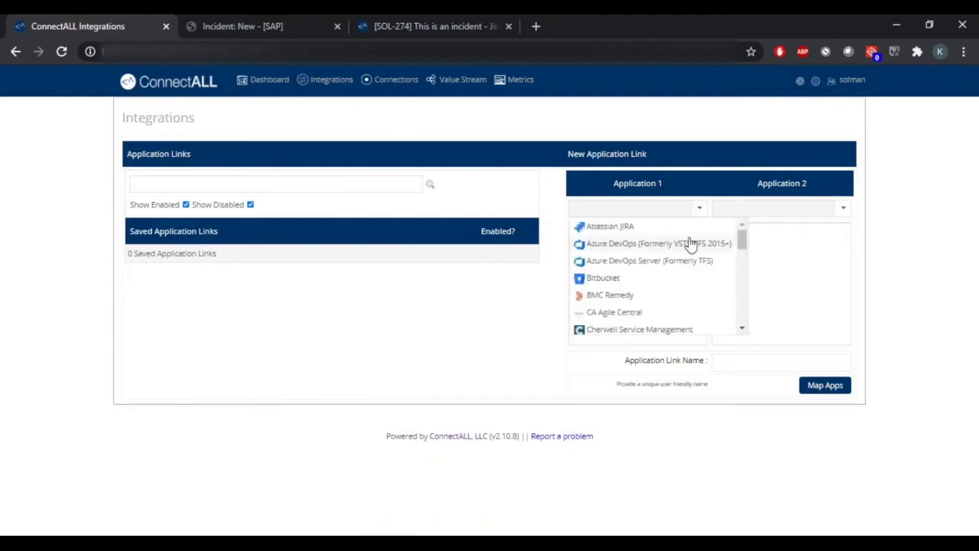
left_click_drag(746, 248, 745, 280)
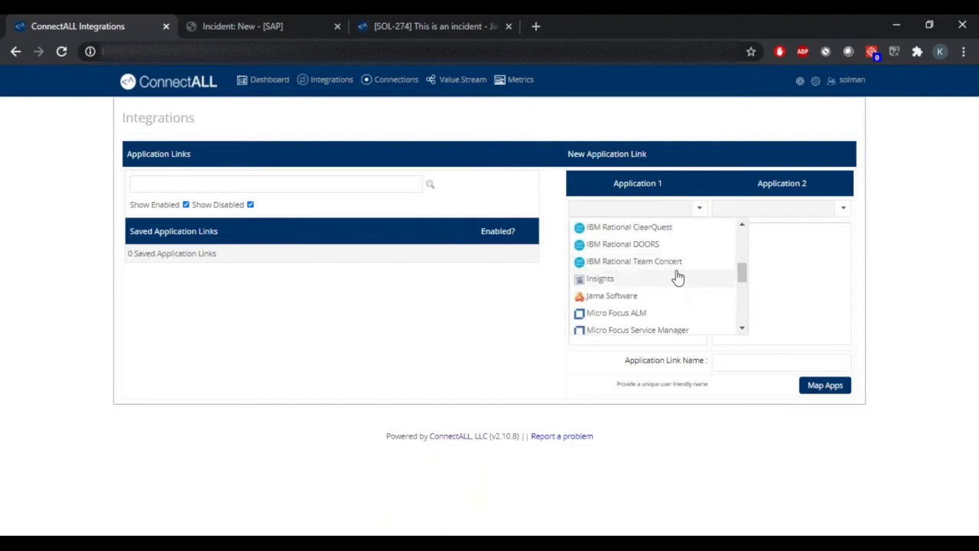
scroll(678, 277, "down", 1)
scroll(676, 277, "down", 3)
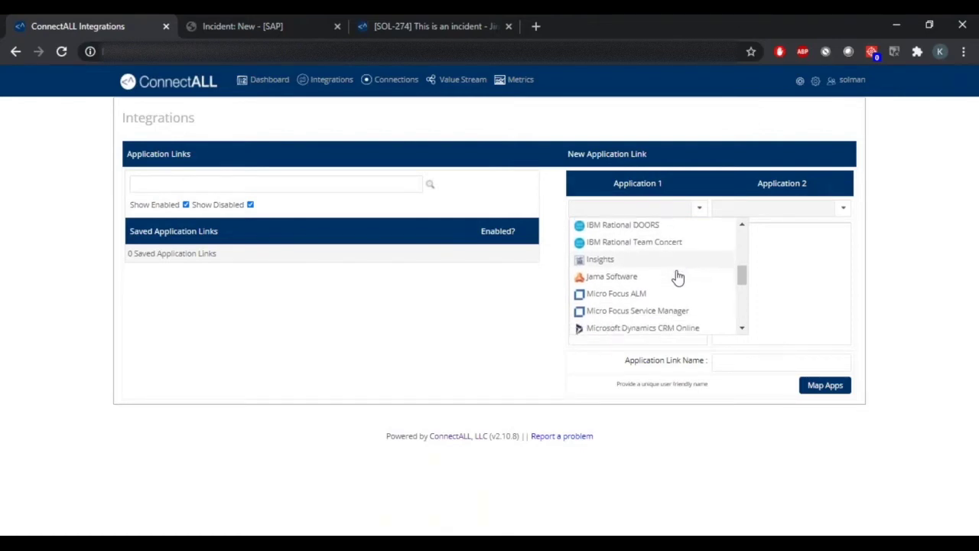
left_click(743, 328)
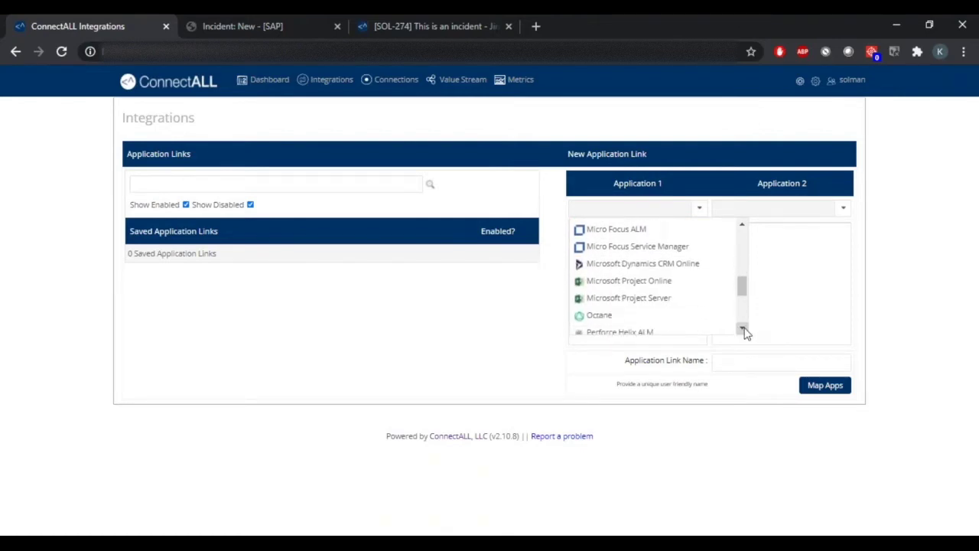
left_click(742, 329)
left_click(743, 329)
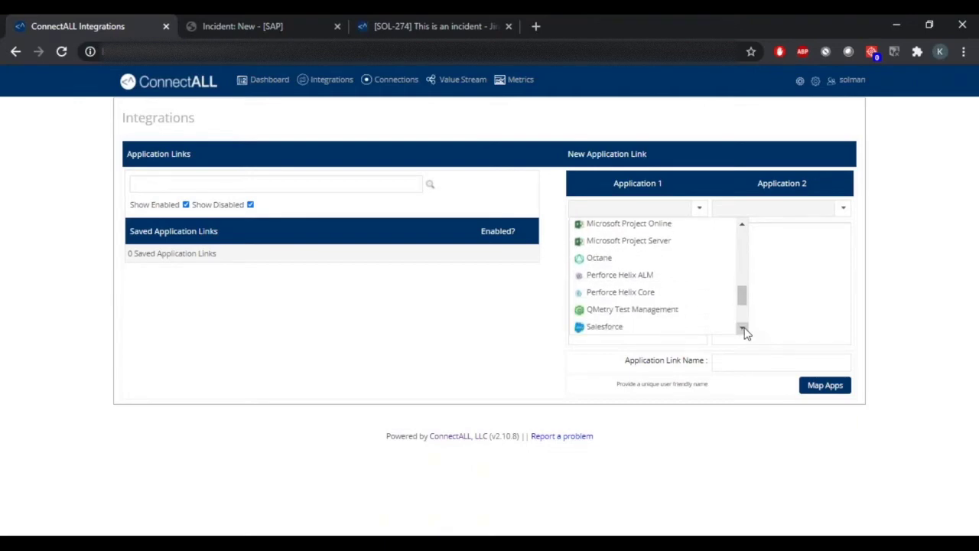
left_click(743, 329)
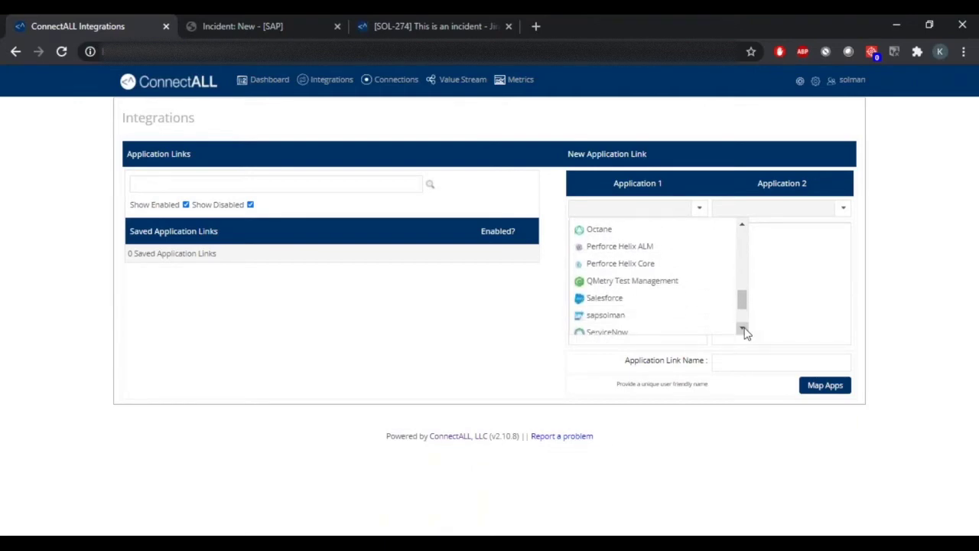
left_click(605, 314)
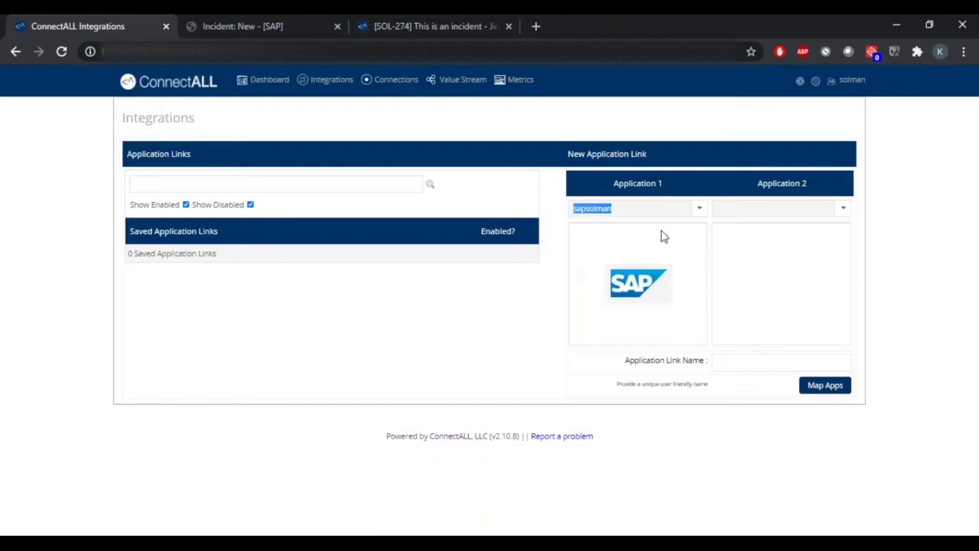
- Pair it with Atlassian JIRA, name the link Solman2Jira, and map the apps
left_click(843, 209)
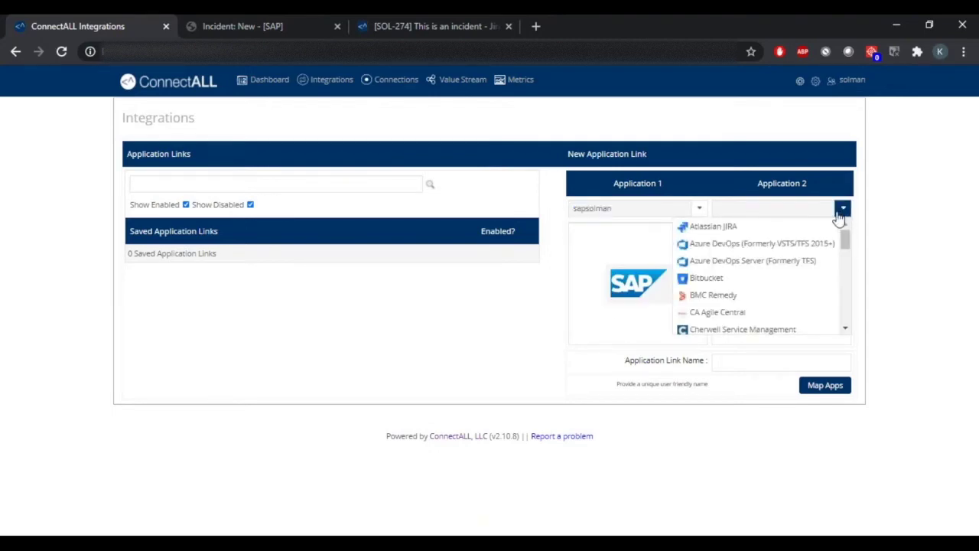
left_click(723, 227)
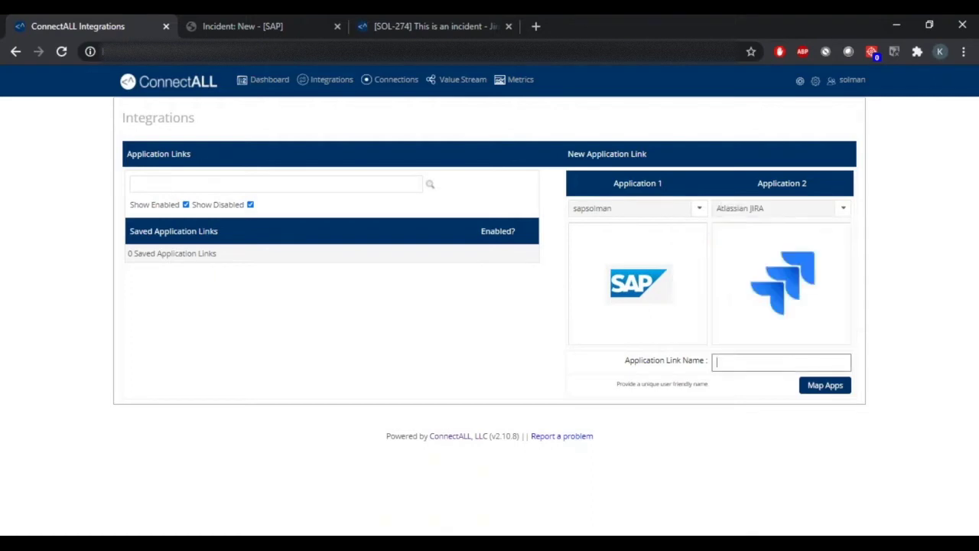
key("Down")
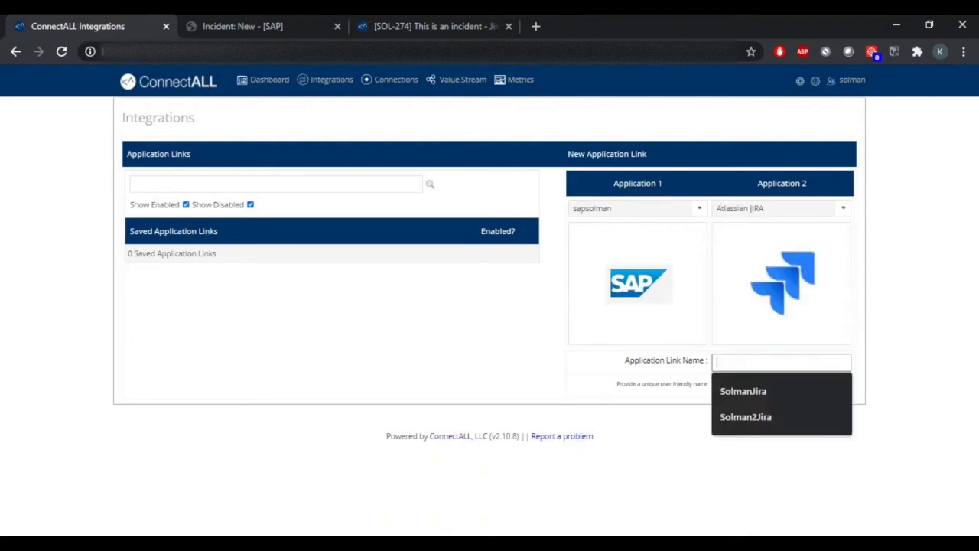
left_click(766, 417)
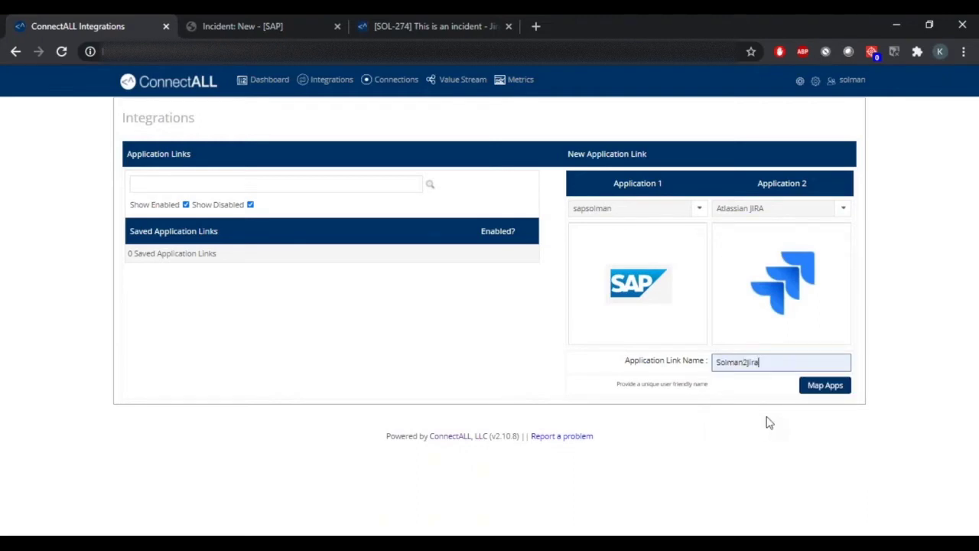
left_click(825, 384)
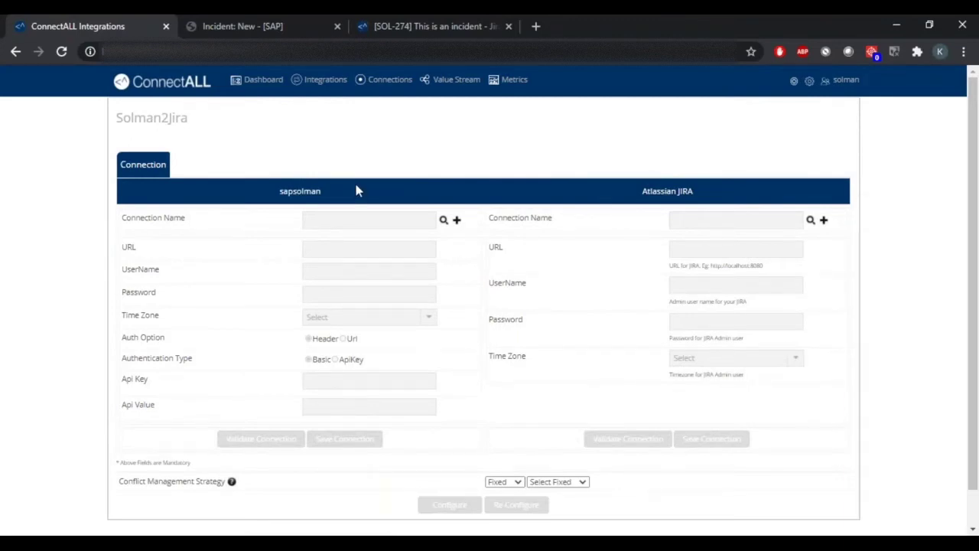
- Attach and validate the SAP SolMan connection for sapsolman
left_click(442, 220)
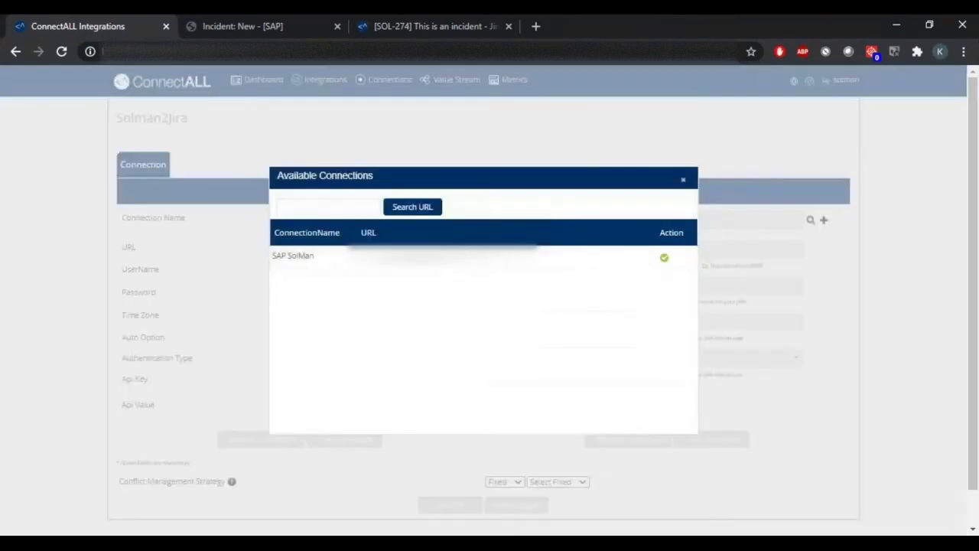
left_click(443, 257)
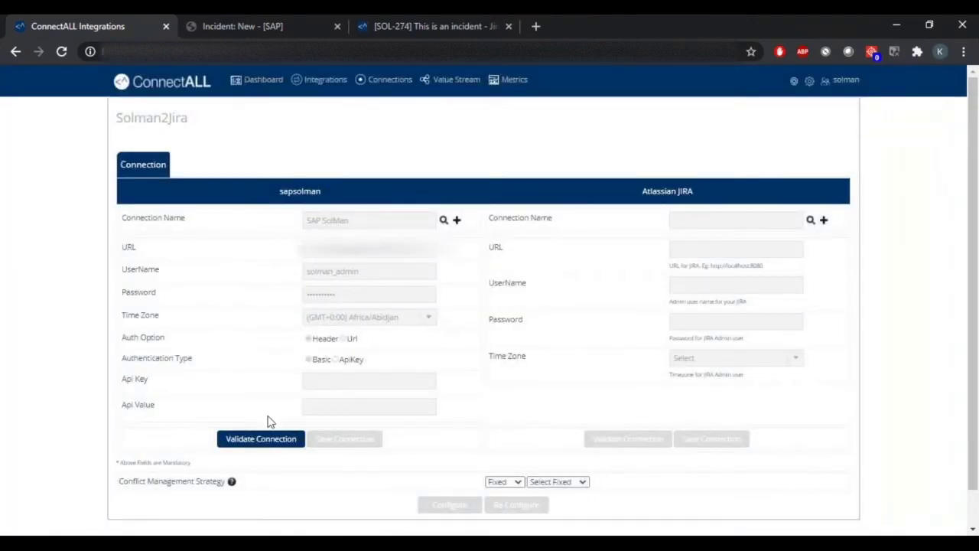
left_click(270, 442)
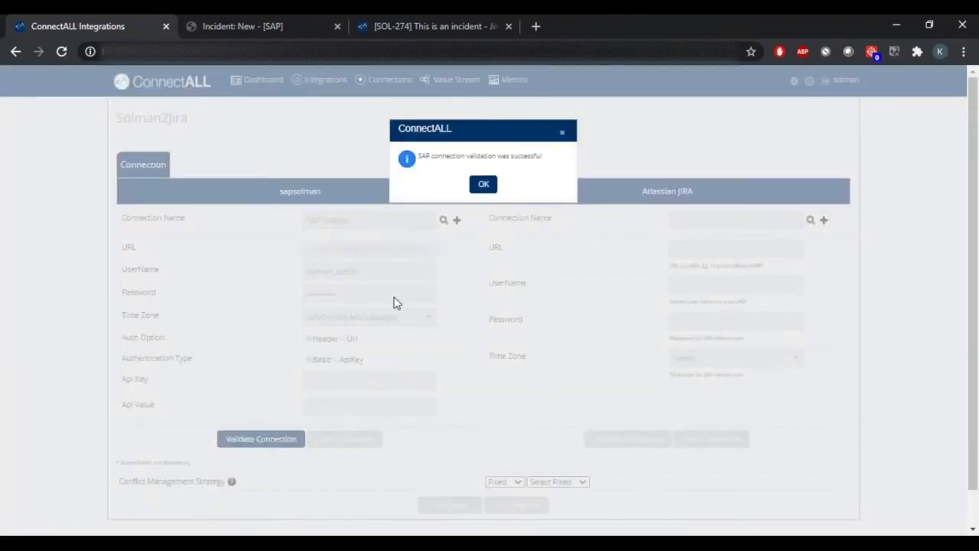
left_click(484, 184)
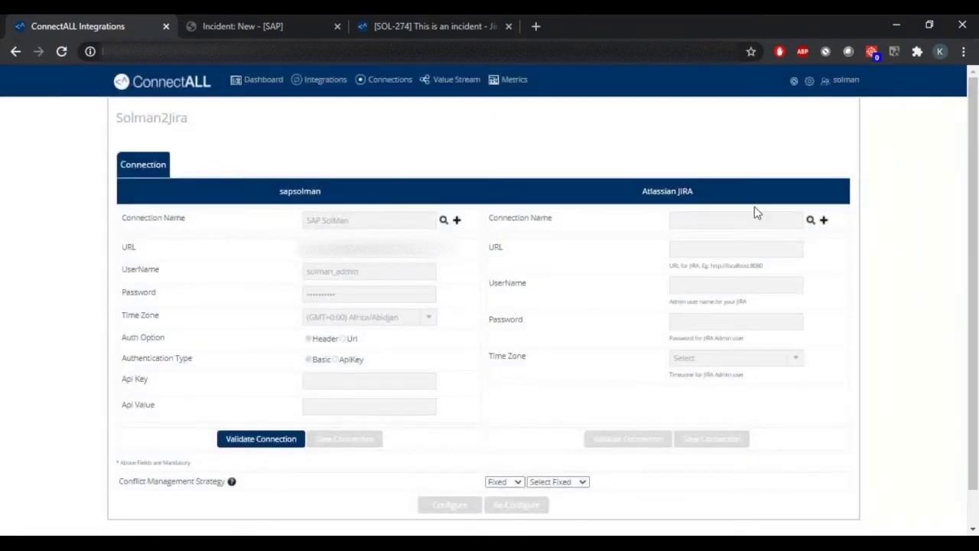
- Attach and validate the Jira Test connection for Atlassian JIRA
left_click(810, 220)
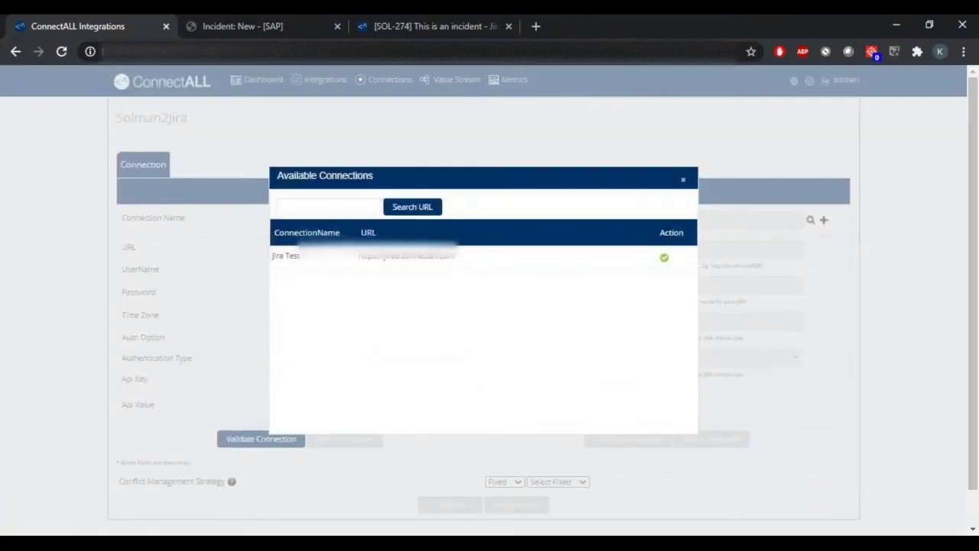
left_click(665, 258)
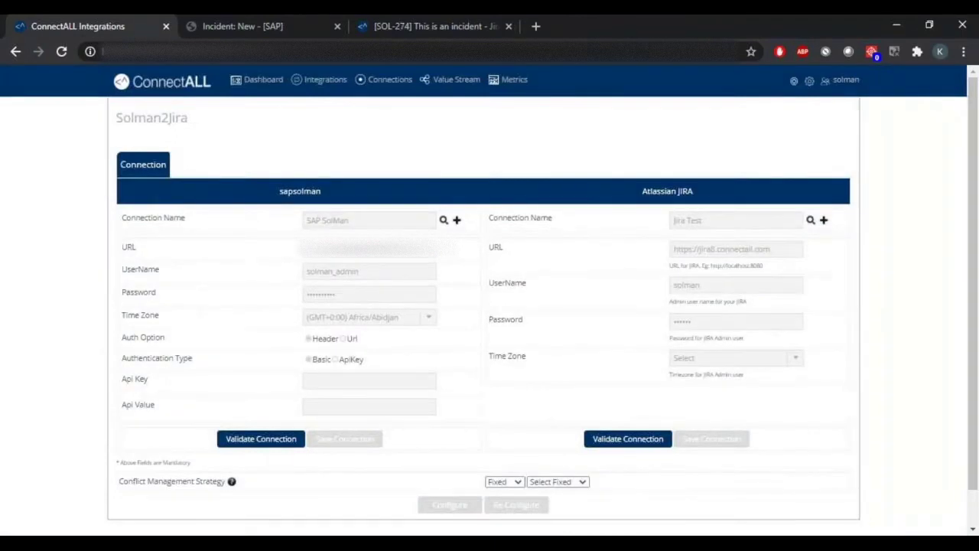
left_click(606, 445)
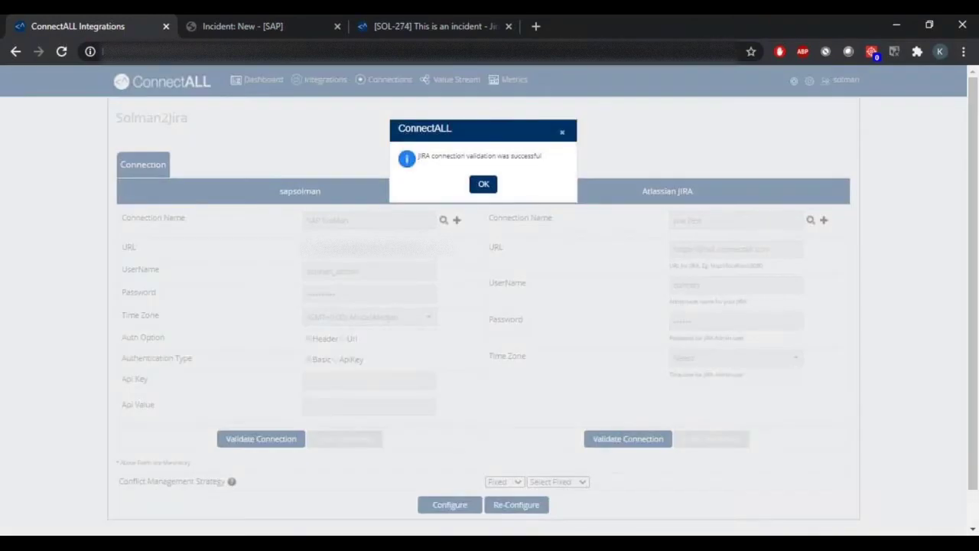
left_click(483, 184)
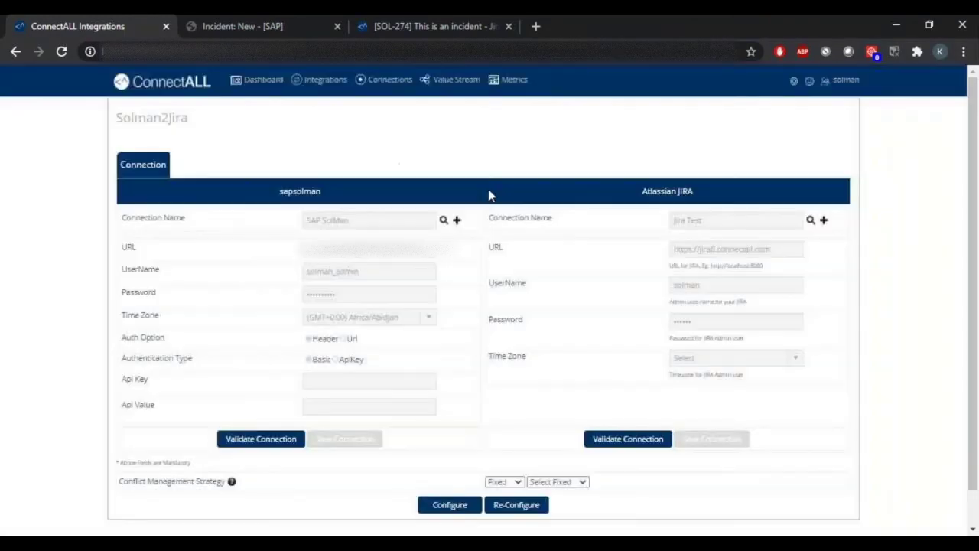
- Make sapsolman the fixed conflict winner and configure the integration
left_click(581, 485)
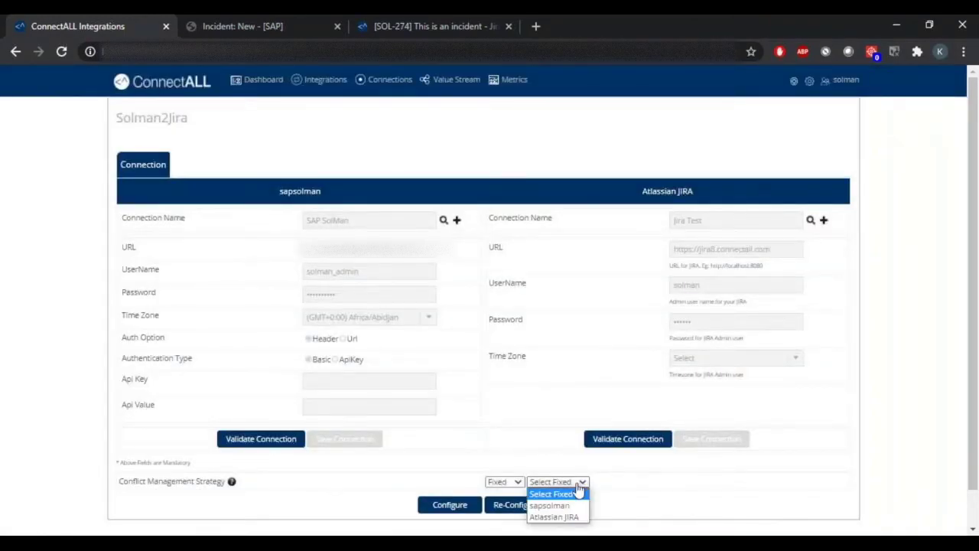
left_click(550, 506)
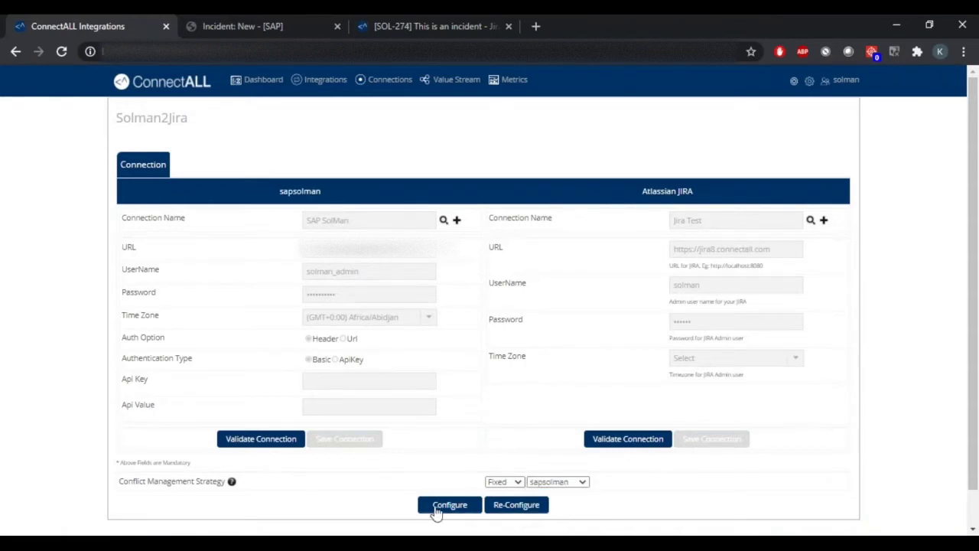
left_click(435, 509)
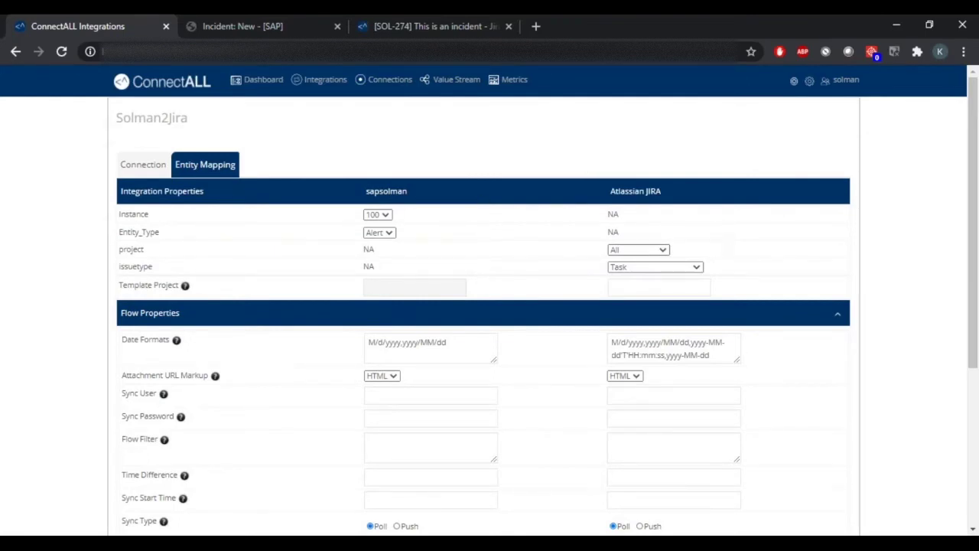
- Map instance 100 Alert records to Task issues in the solman Jira project
left_click(662, 251)
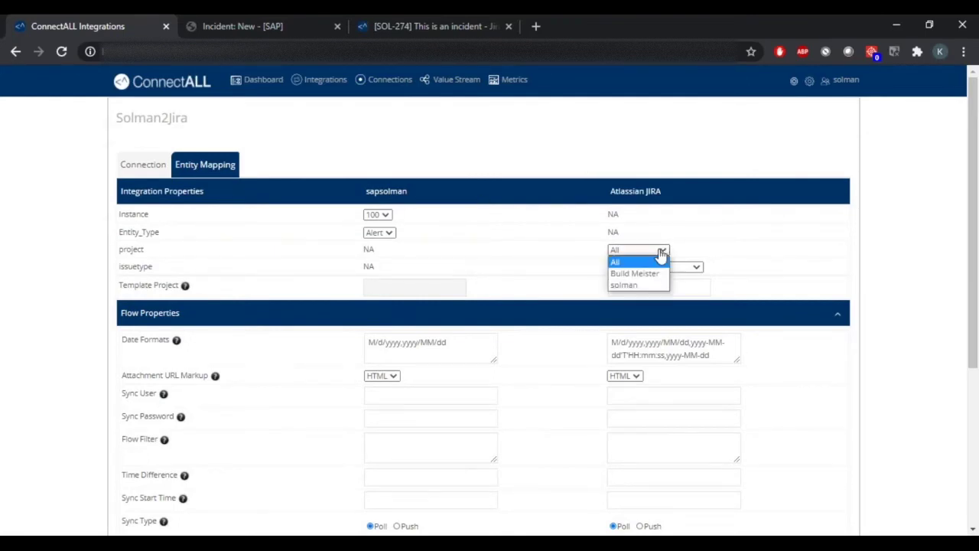
left_click(623, 284)
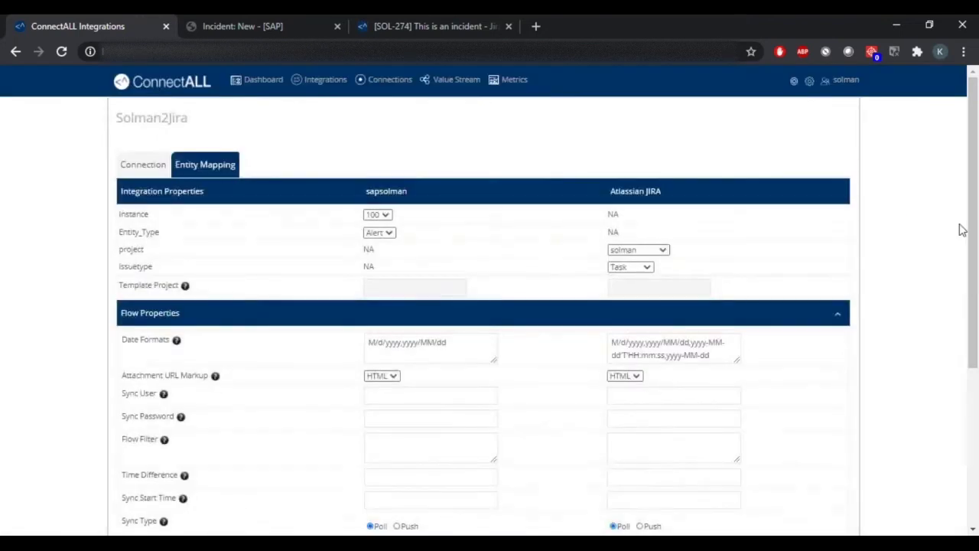
left_click_drag(974, 222, 965, 422)
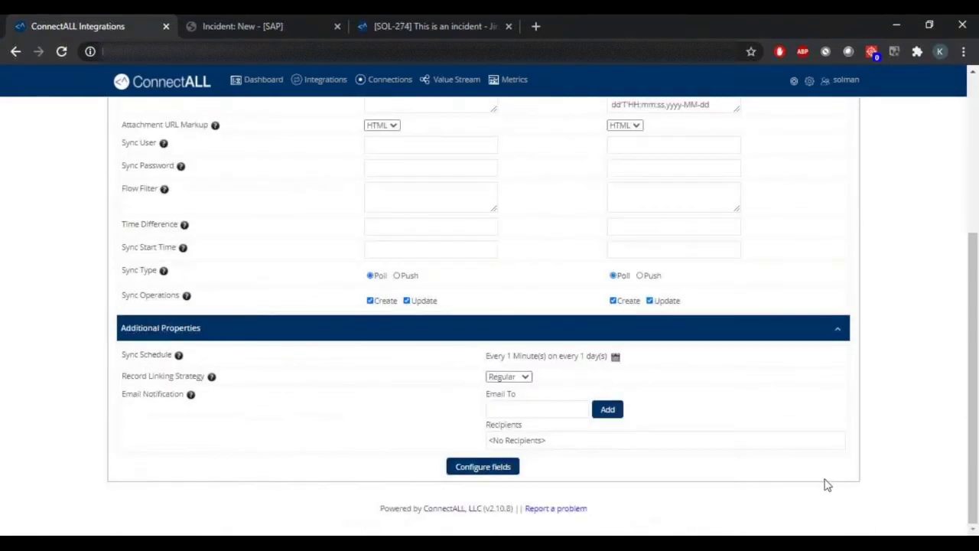
left_click(501, 467)
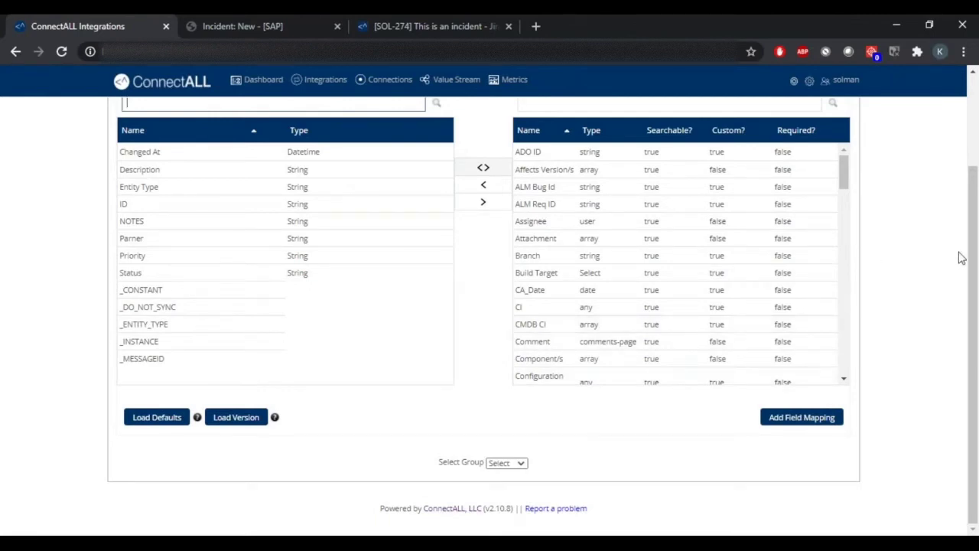
- Map the Solman Description field to Jira's Summary
left_click_drag(976, 257, 970, 249)
left_click_drag(973, 193, 971, 113)
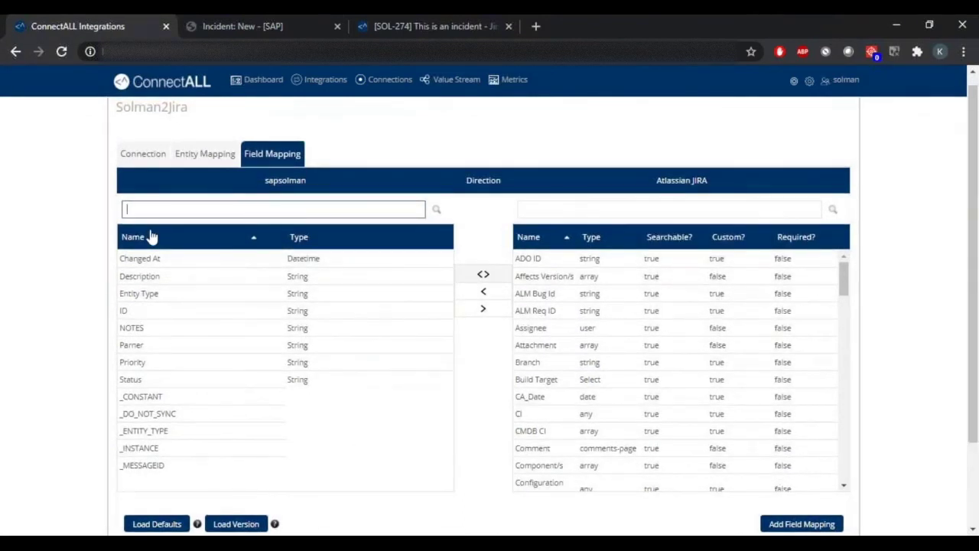
left_click(149, 280)
left_click(536, 208)
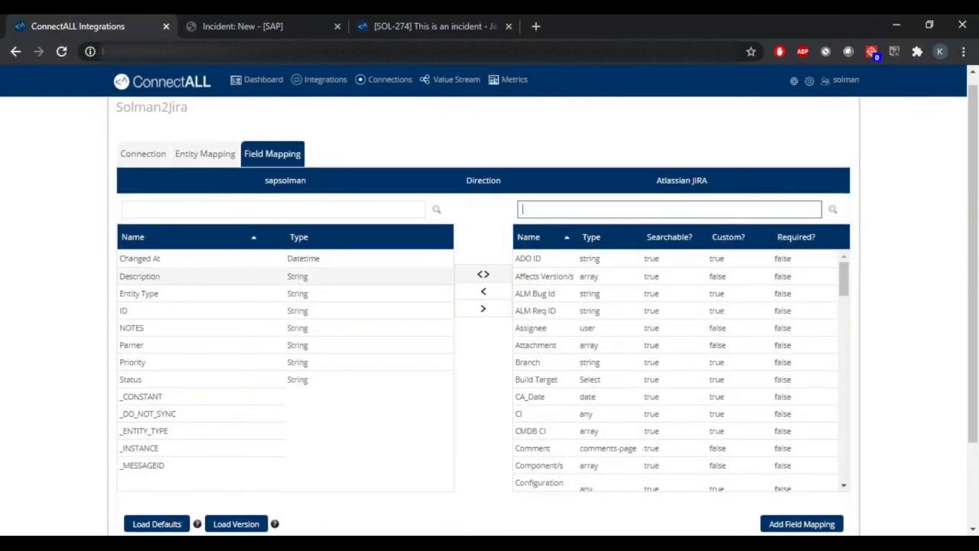
type("summ")
left_click(534, 259)
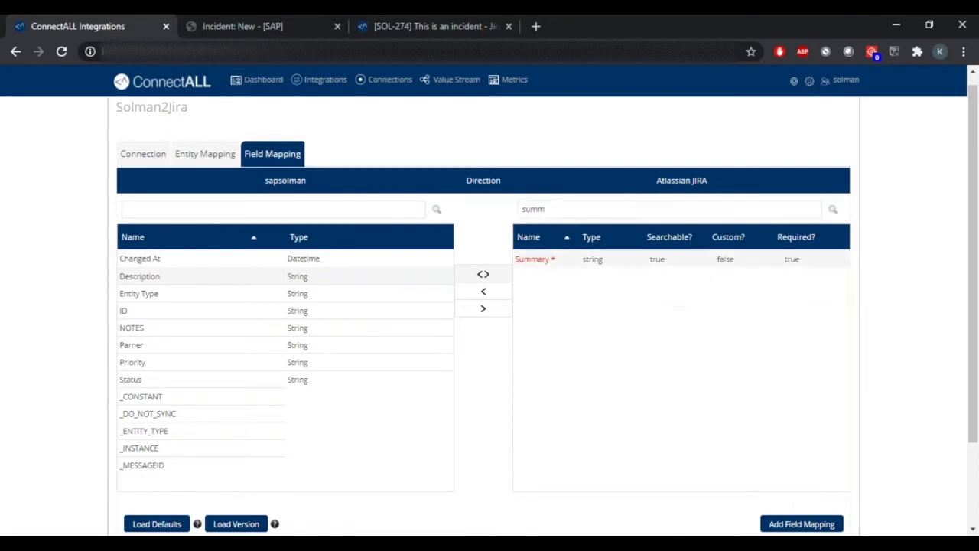
left_click(805, 527)
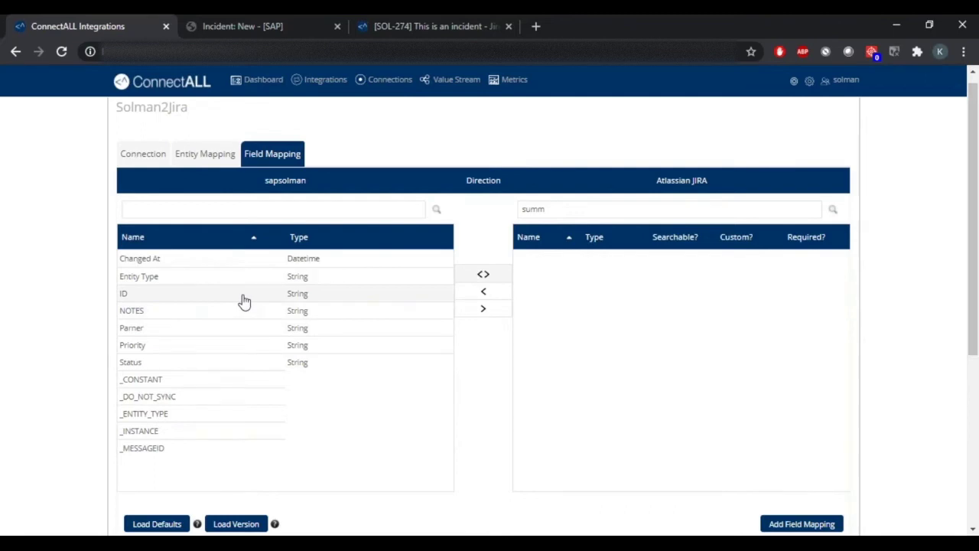
- Map the Solman ID field one-way to Jira's External ID
left_click(488, 311)
key("ctrl+a")
type("ext")
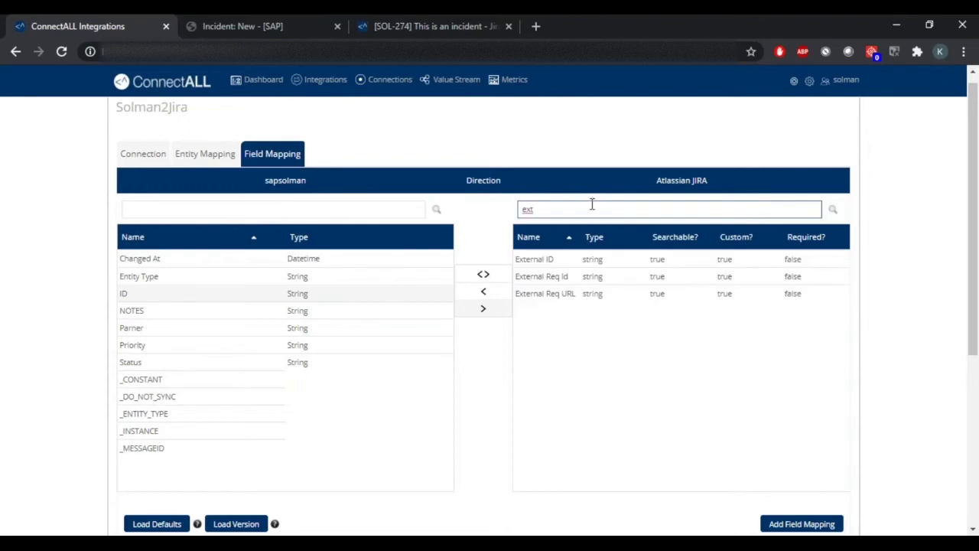
left_click(544, 260)
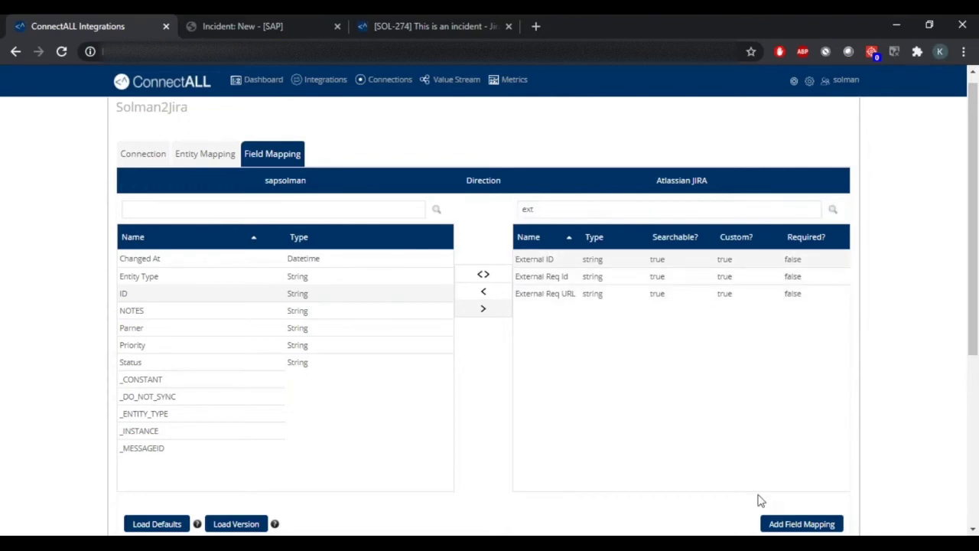
left_click(768, 520)
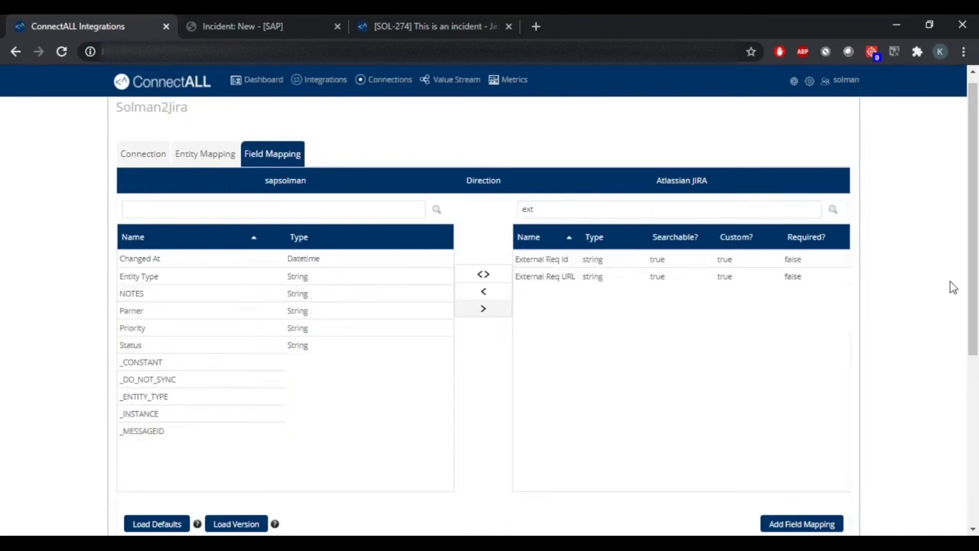
left_click_drag(972, 279, 976, 390)
- Assign the mappings to the solman group, save, and enable the application link
scroll(975, 390, "down", 3)
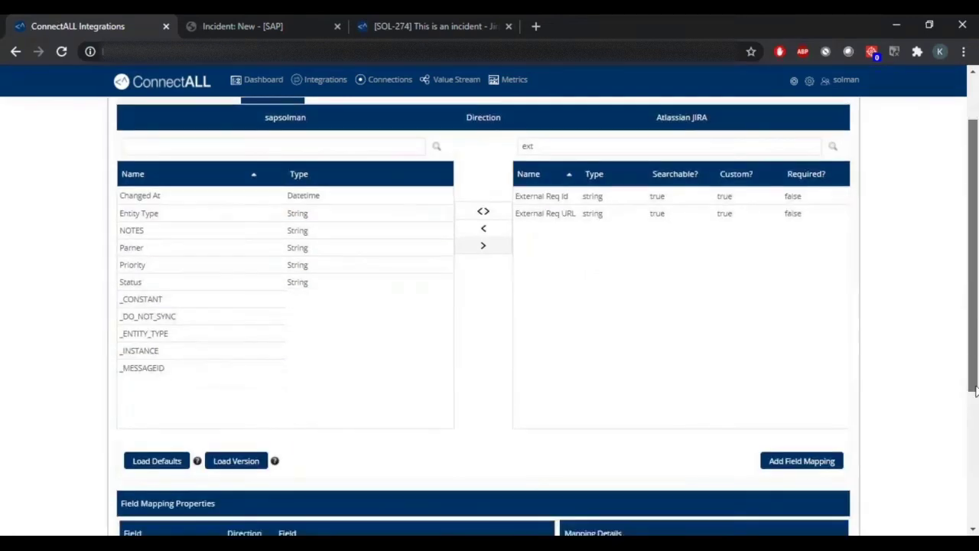
left_click_drag(966, 452, 964, 459)
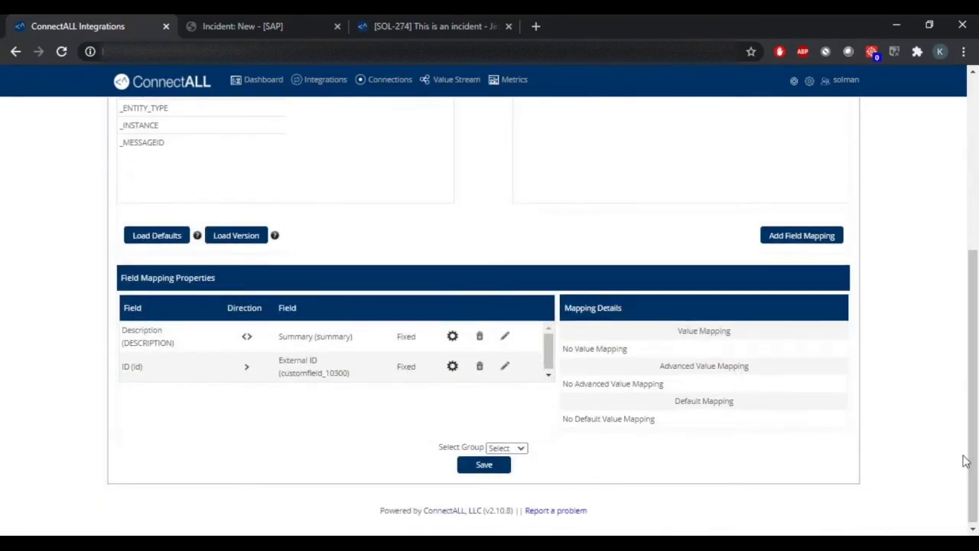
left_click(509, 449)
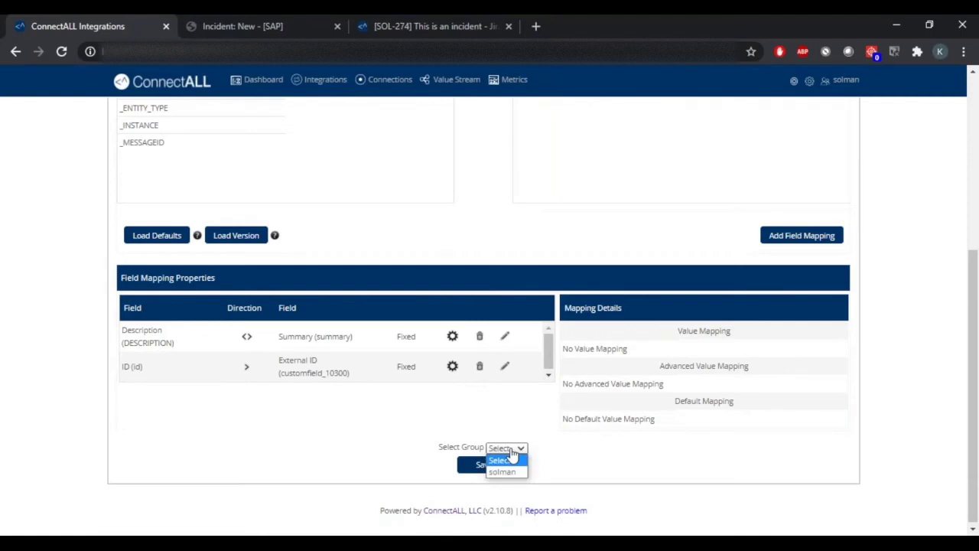
left_click(503, 471)
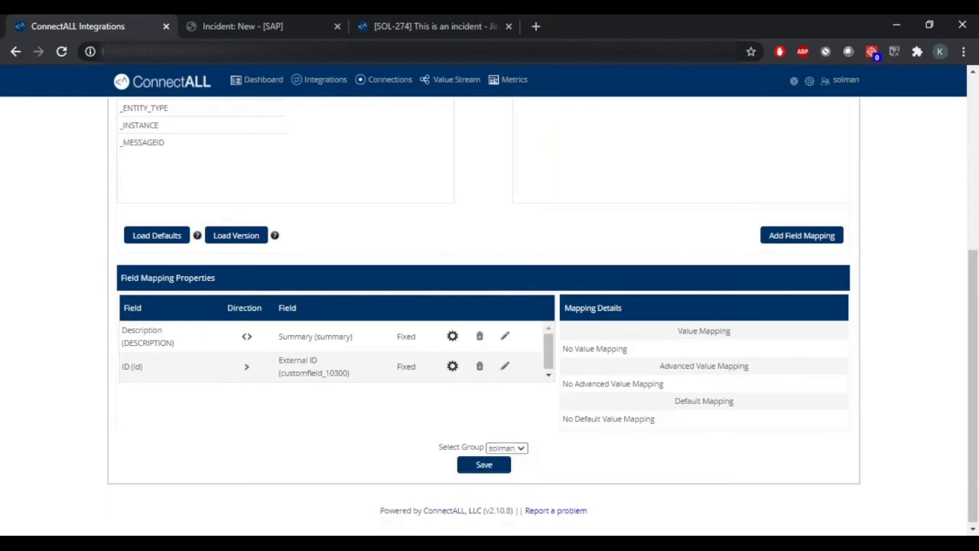
left_click(478, 466)
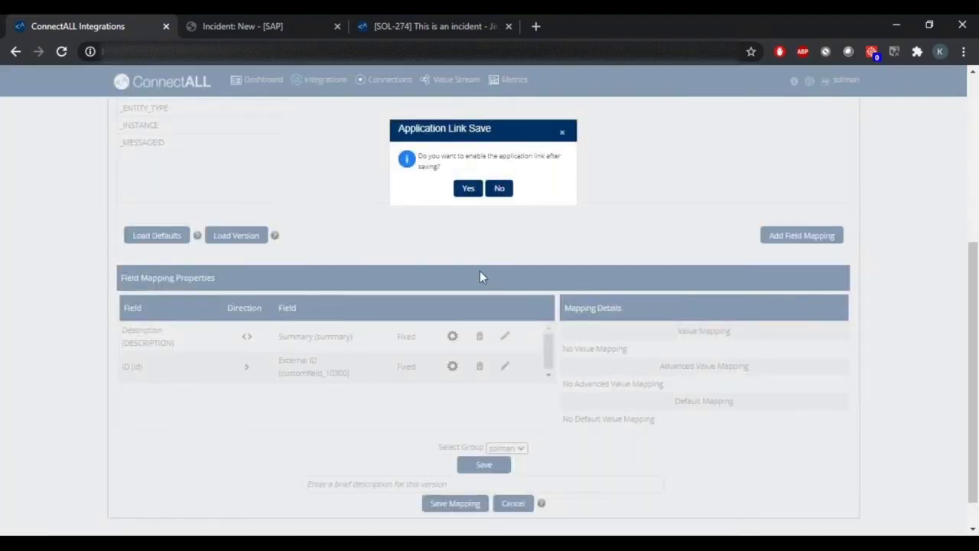
left_click(469, 188)
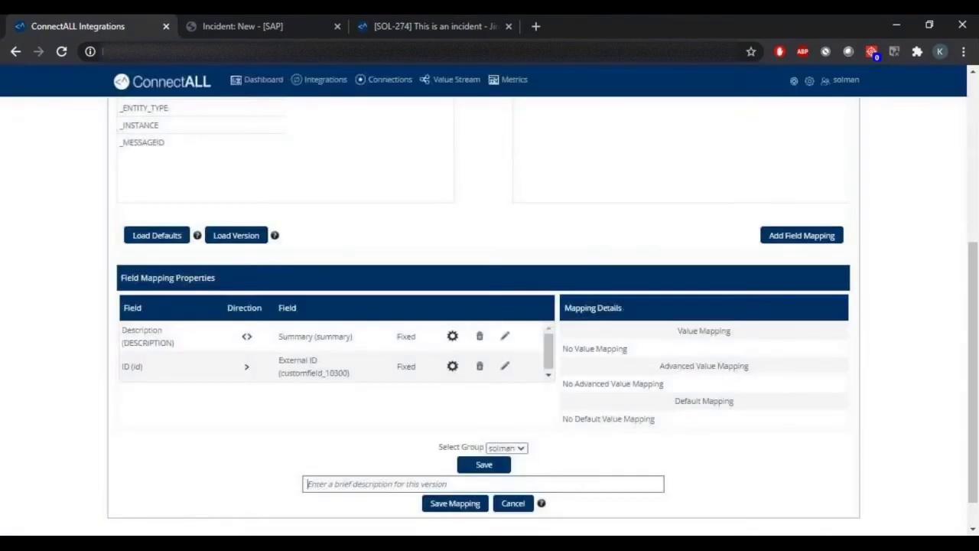
- Save the field mapping version with description 1, despite unmapped mandatory fields
left_click(381, 483)
type("1")
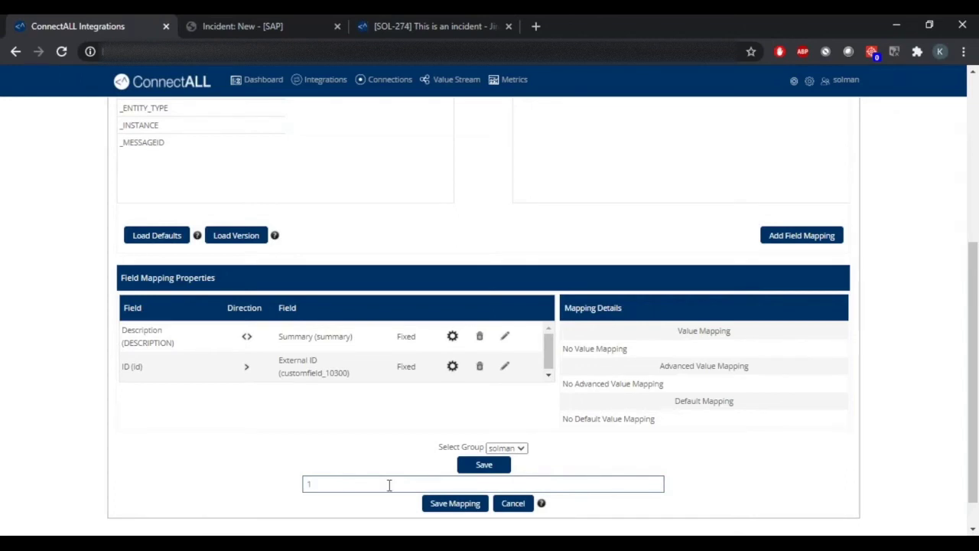
left_click(455, 503)
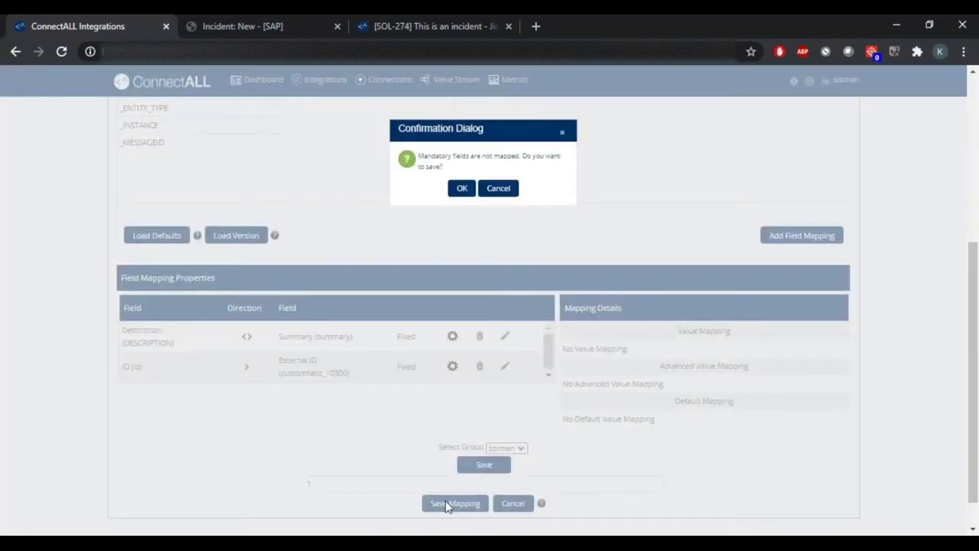
left_click(456, 193)
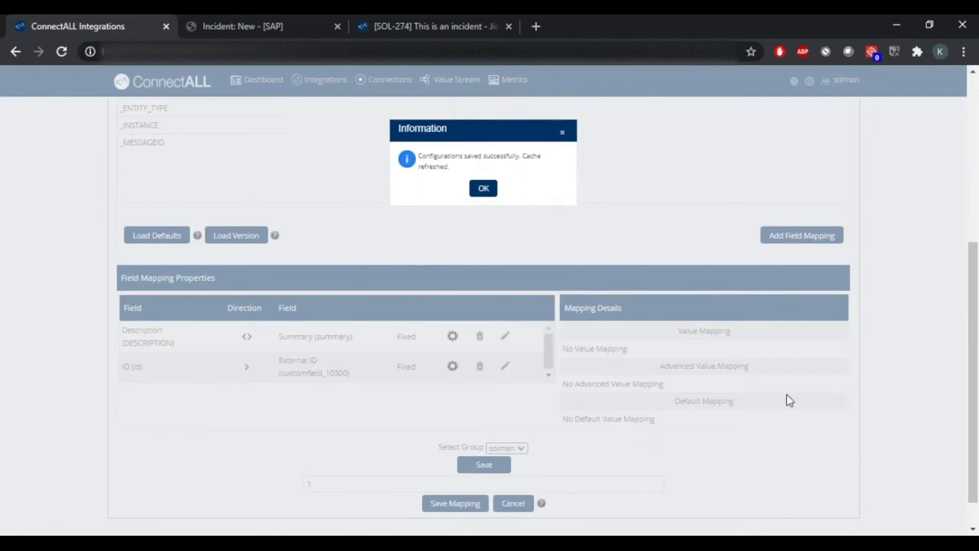
left_click(484, 189)
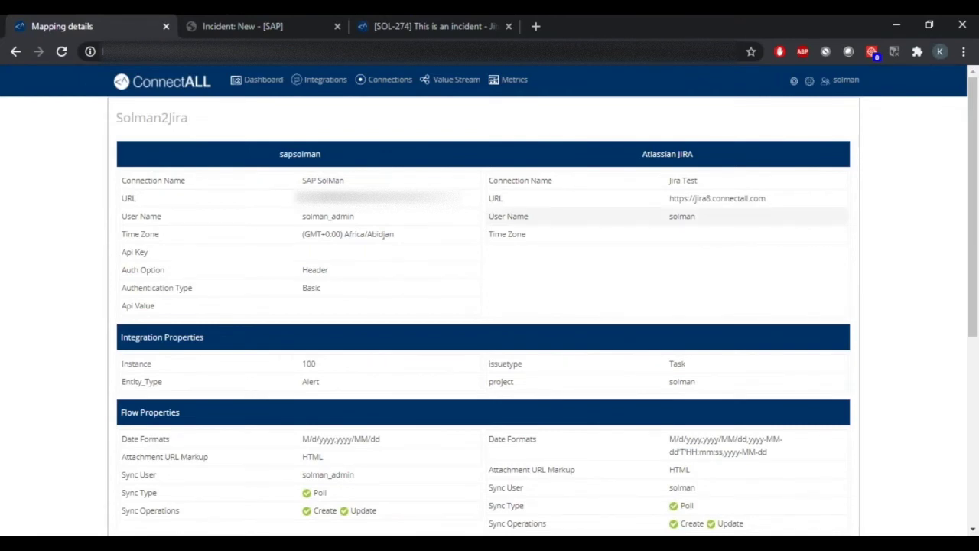
- Switch to the SAP tab showing the new 'Bad avg. I/O throughput' incident
key("ctrl+Tab")
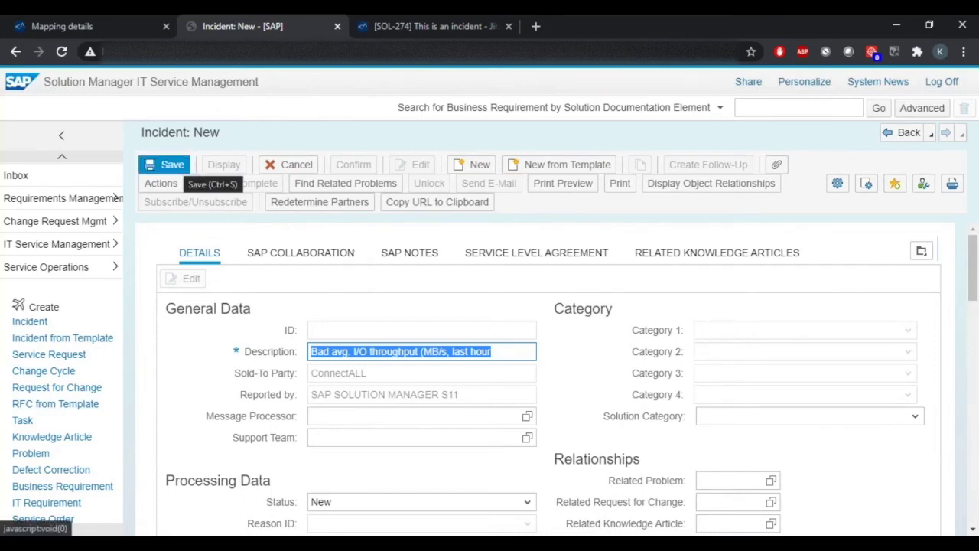
left_click(174, 166)
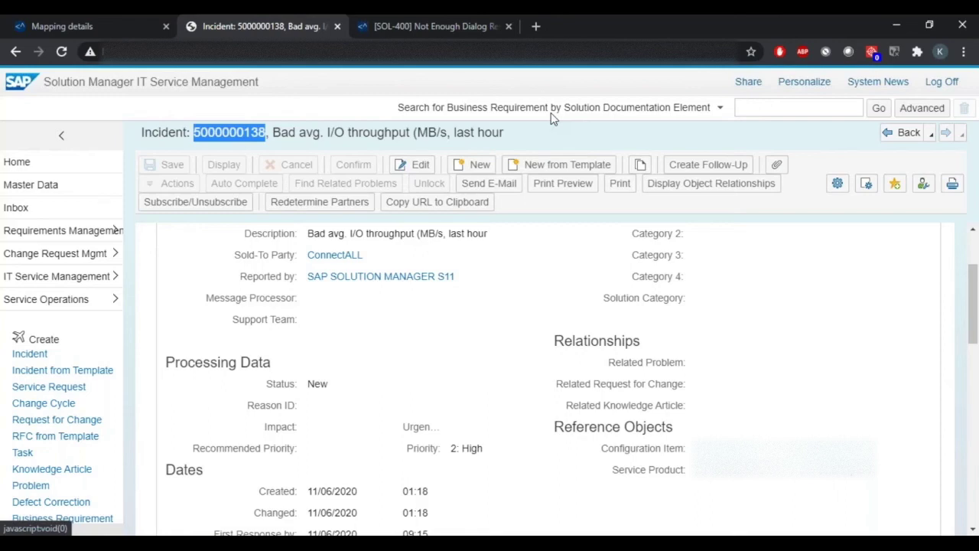
left_click(438, 30)
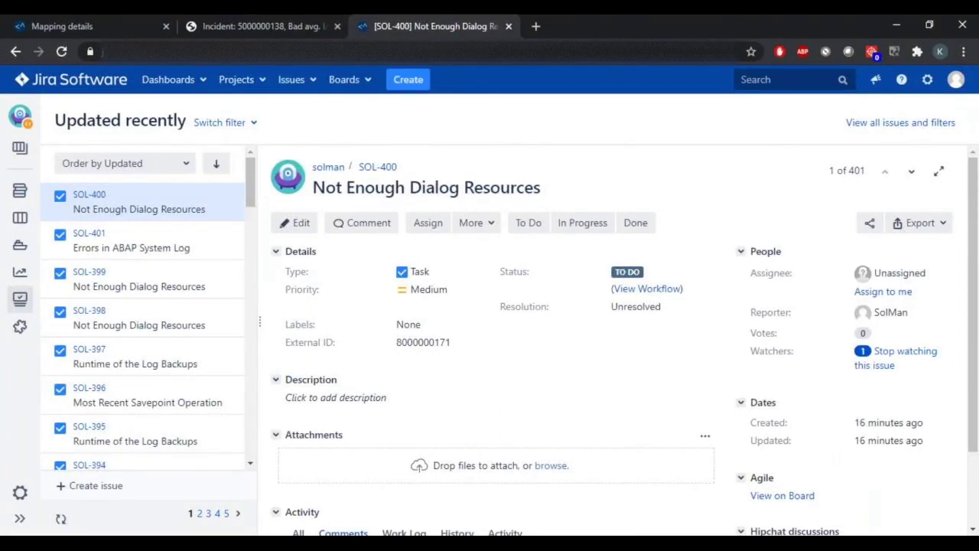
left_click(62, 52)
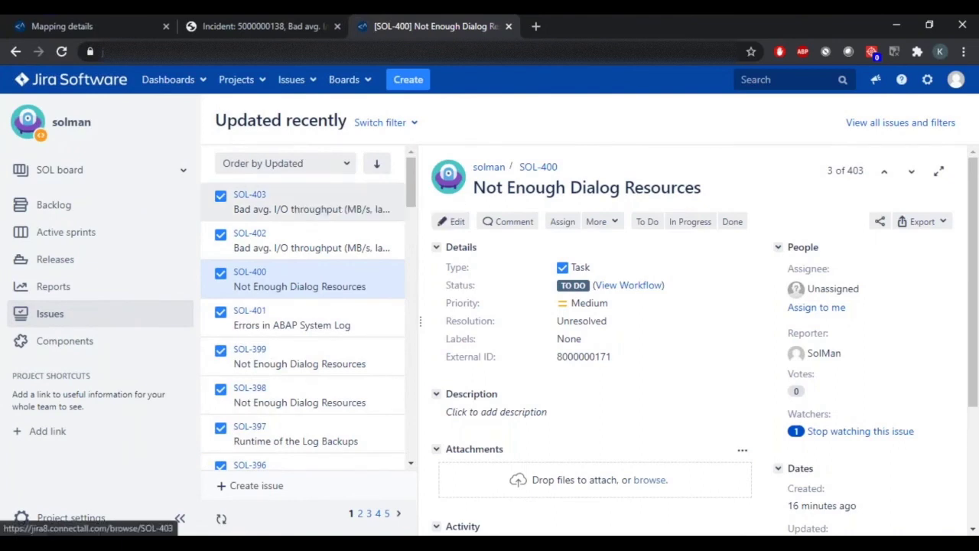
left_click(302, 201)
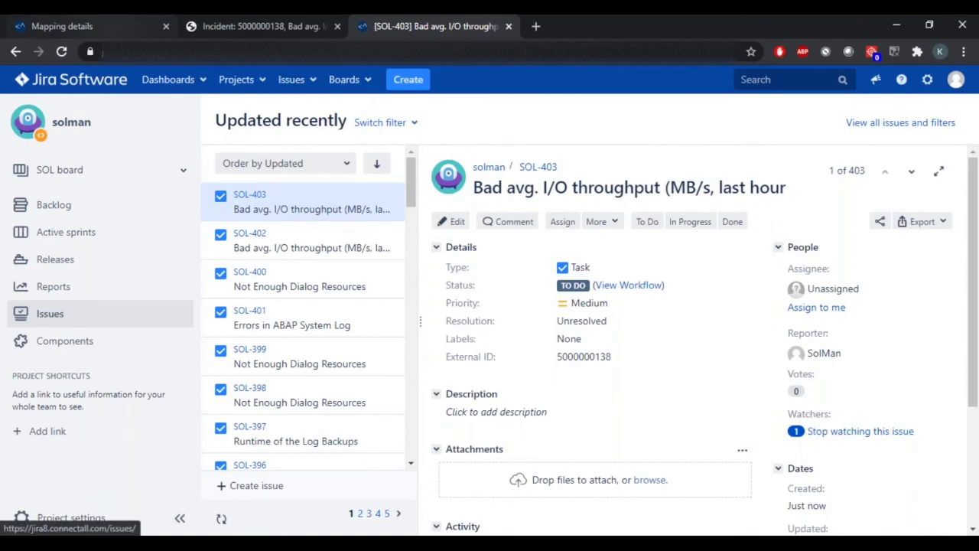
left_click(73, 26)
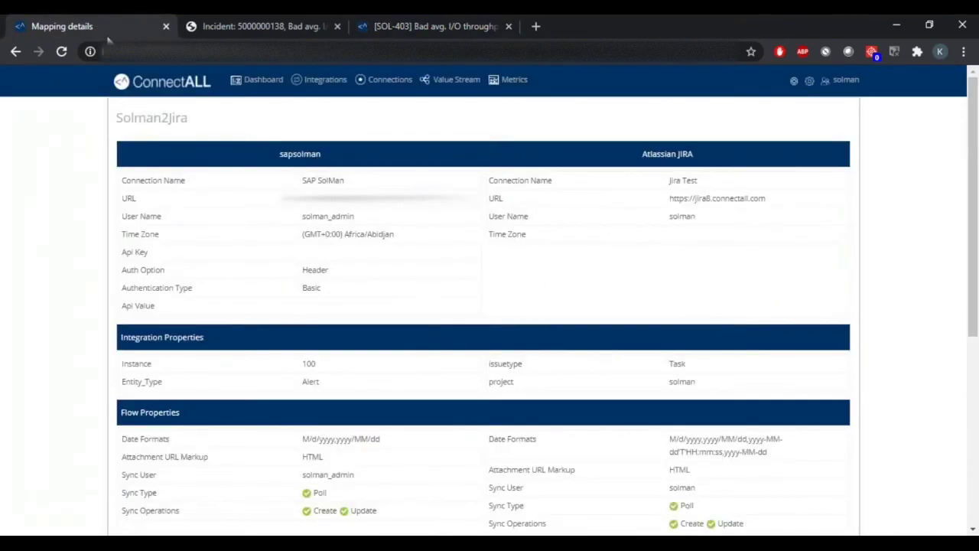
- Open the ConnectALL Dashboard from the top navigation bar
left_click(253, 81)
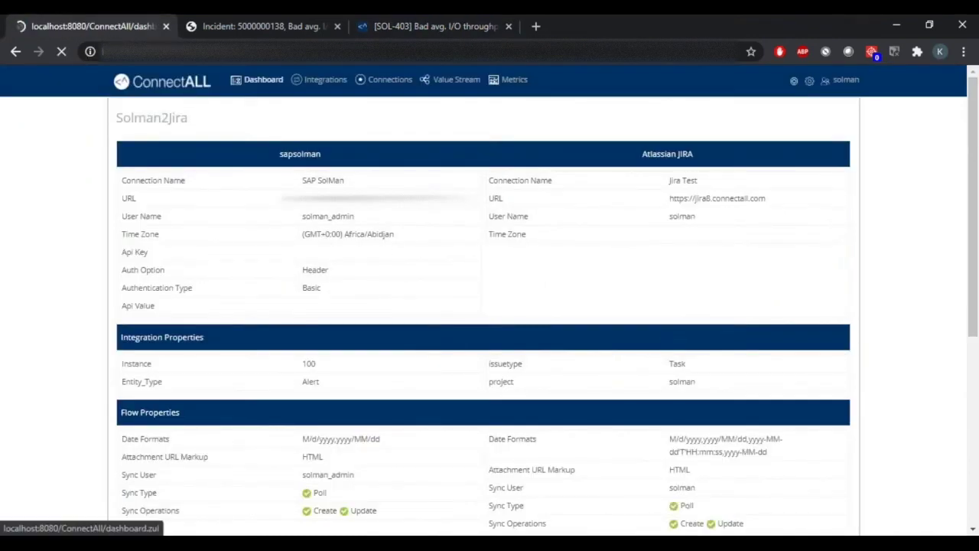